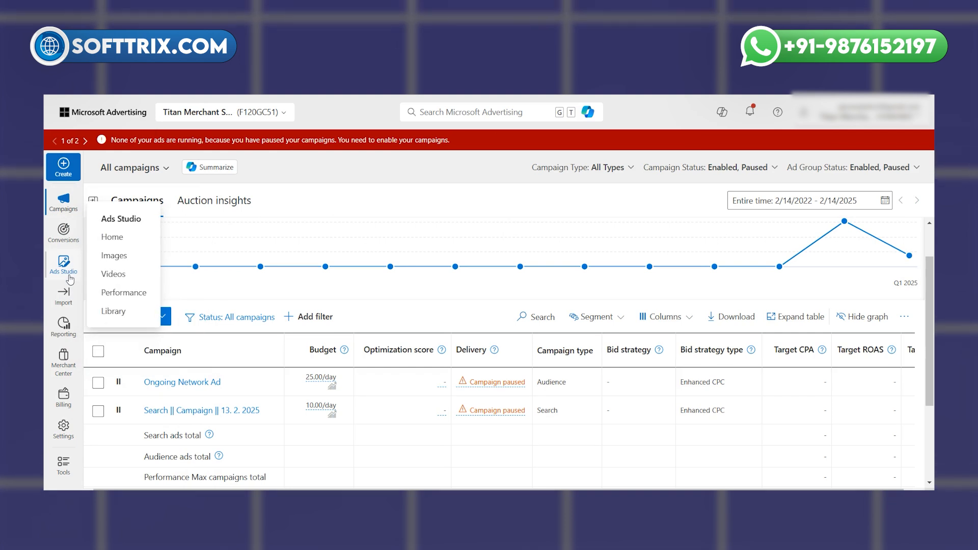
Start creating a new conversion goal that tracks Website conversions
mouse_move(65, 254)
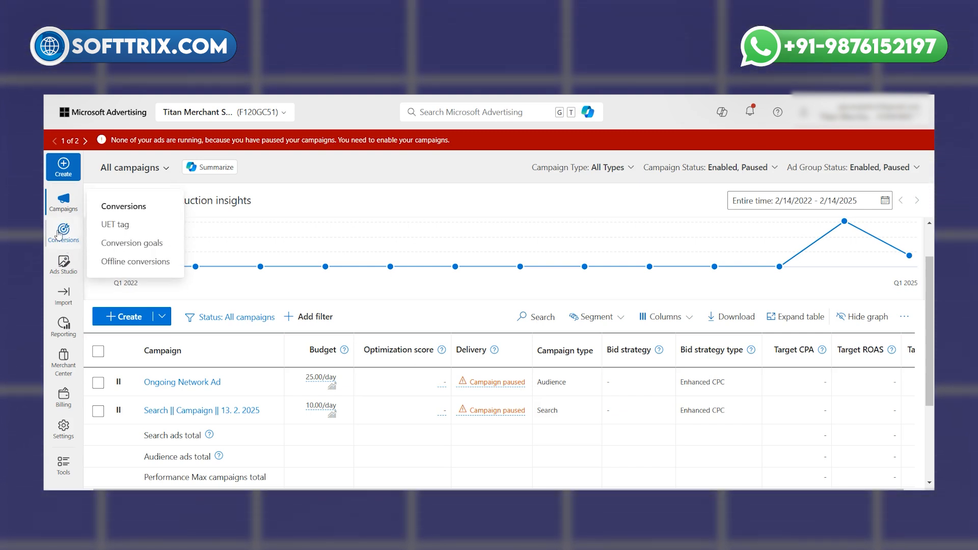
click(115, 244)
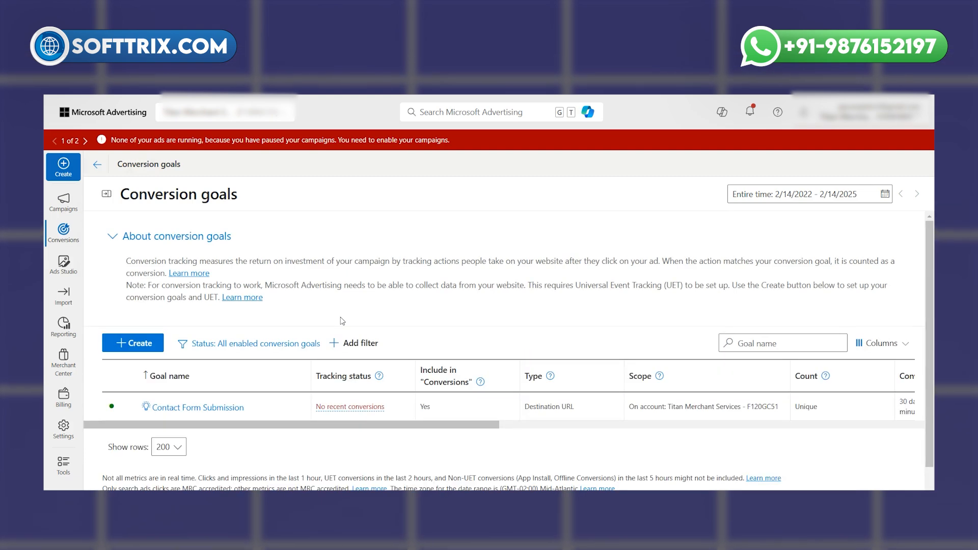
scroll(342, 320, down, 1)
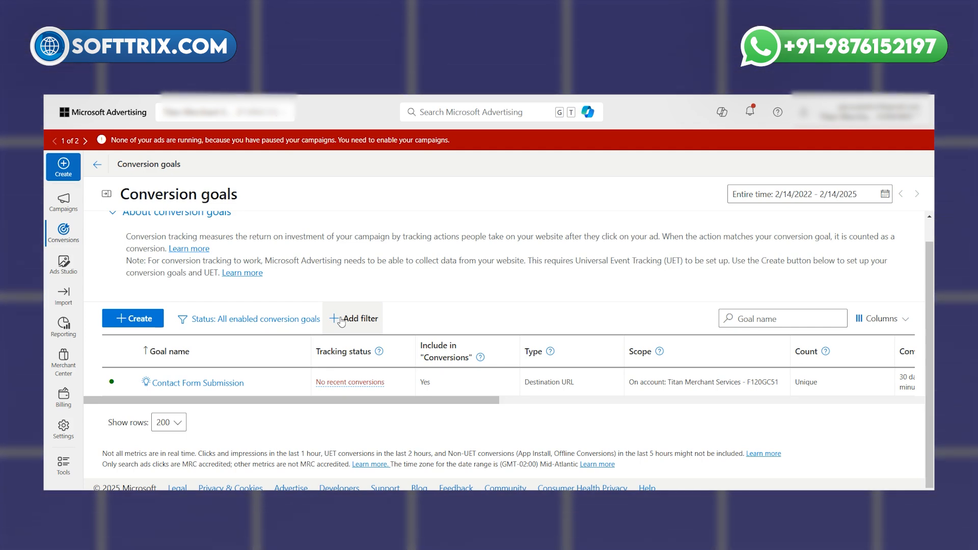
click(142, 319)
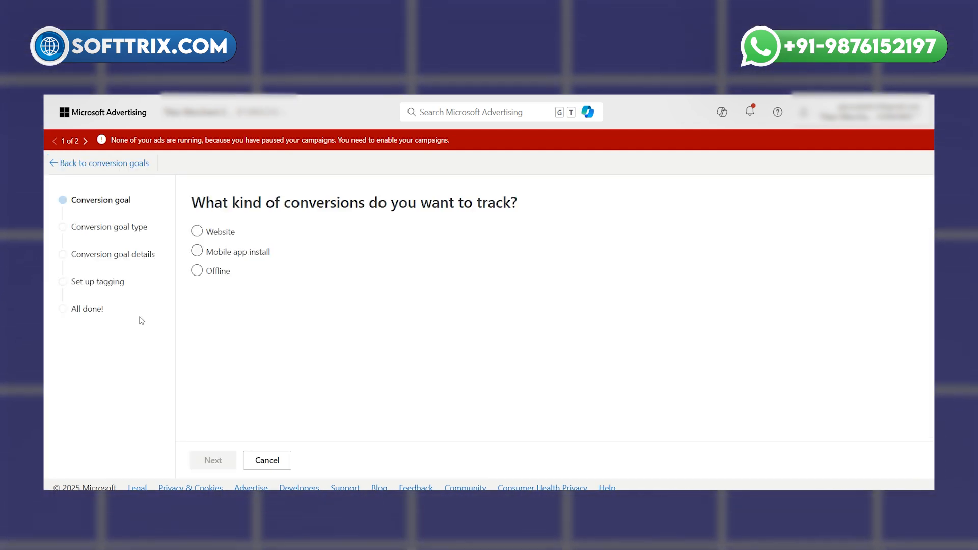
click(201, 233)
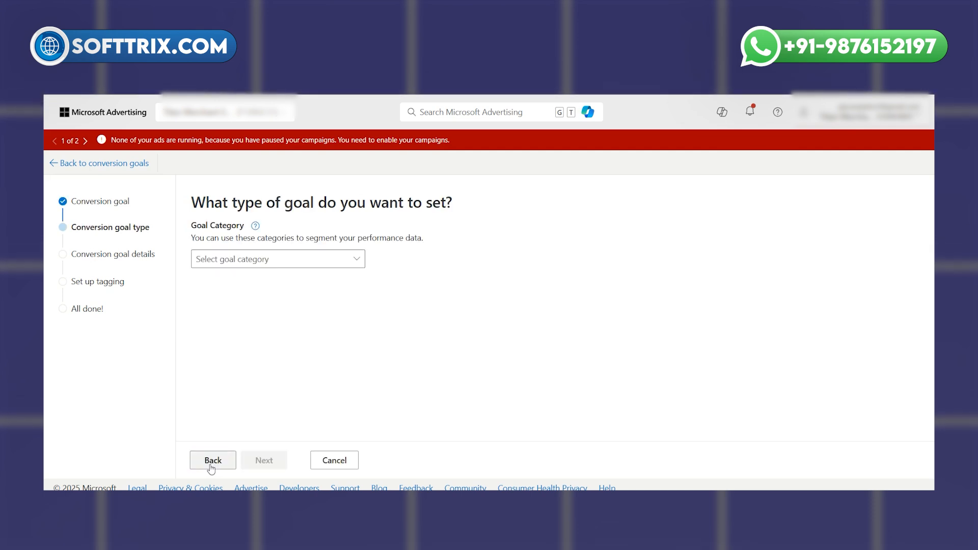
Set the goal category to Submit lead form and the goal type to Destination URL, and continue to the goal details
click(311, 263)
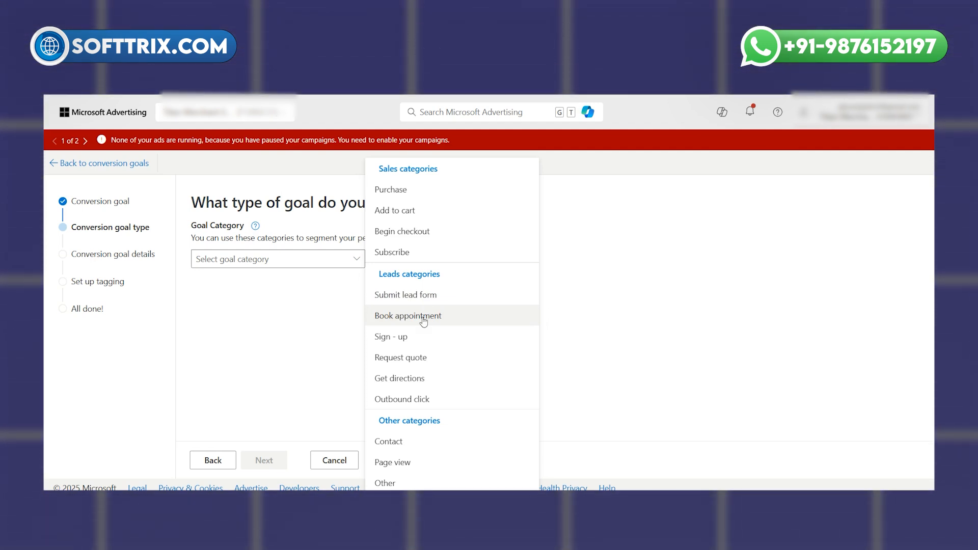
click(415, 296)
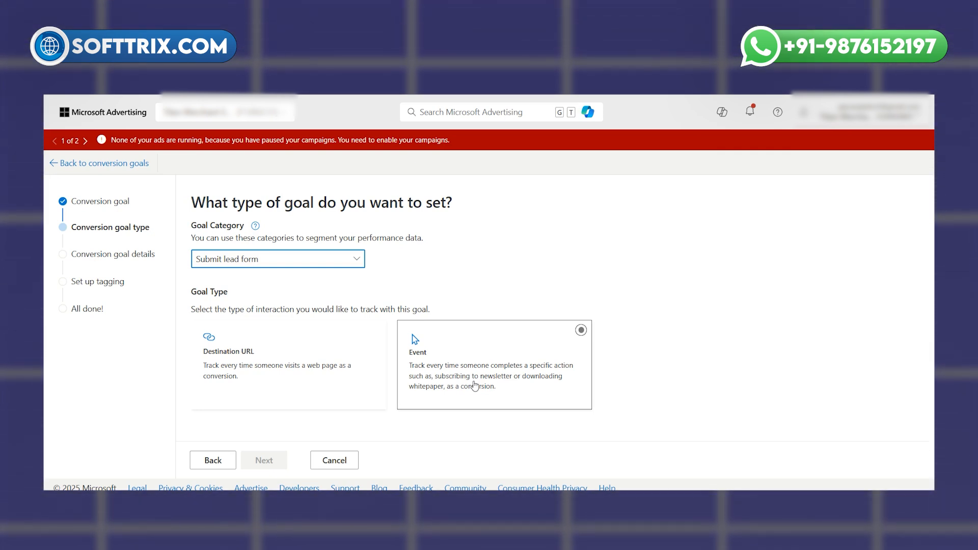
click(290, 366)
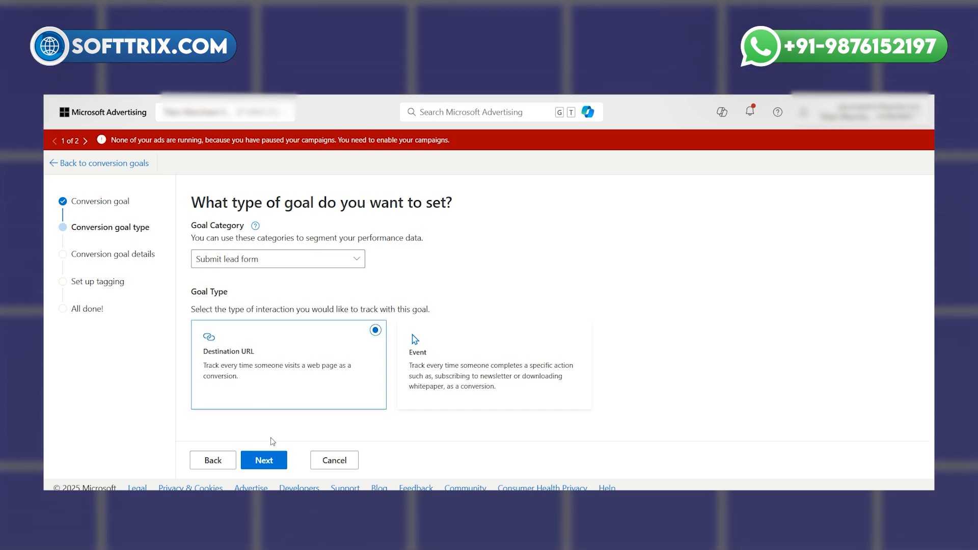
click(267, 460)
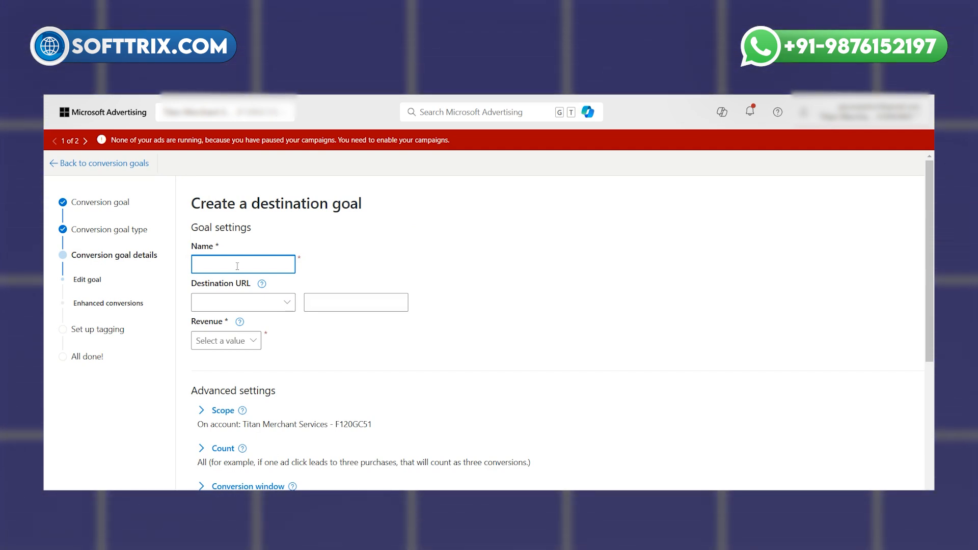
Name the destination goal "Website Form Submission"
text(We)
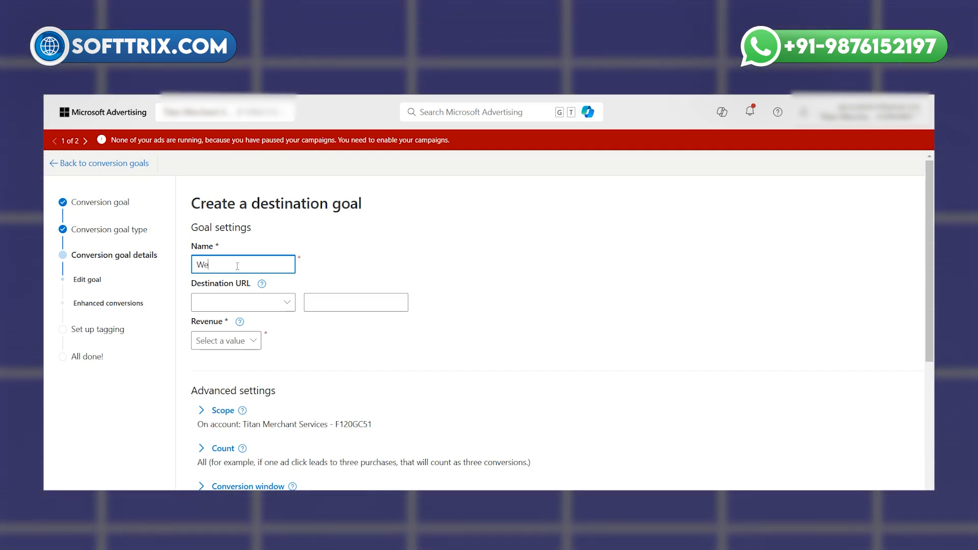
text(bsite)
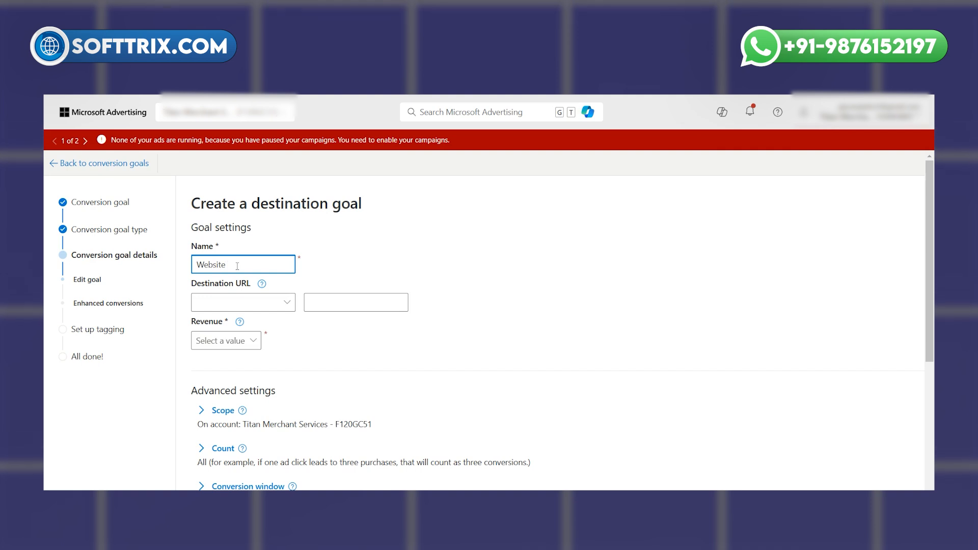
text( Form S)
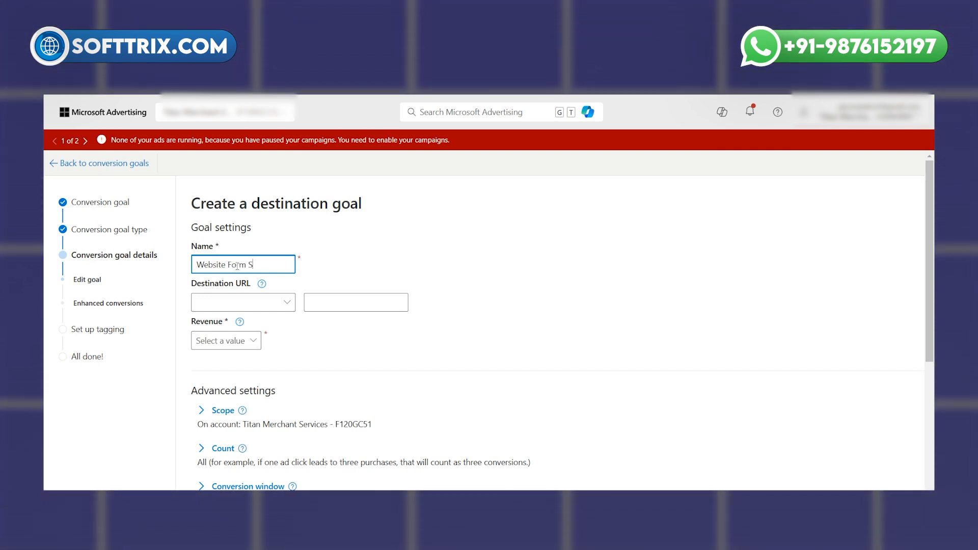
text(ubmission)
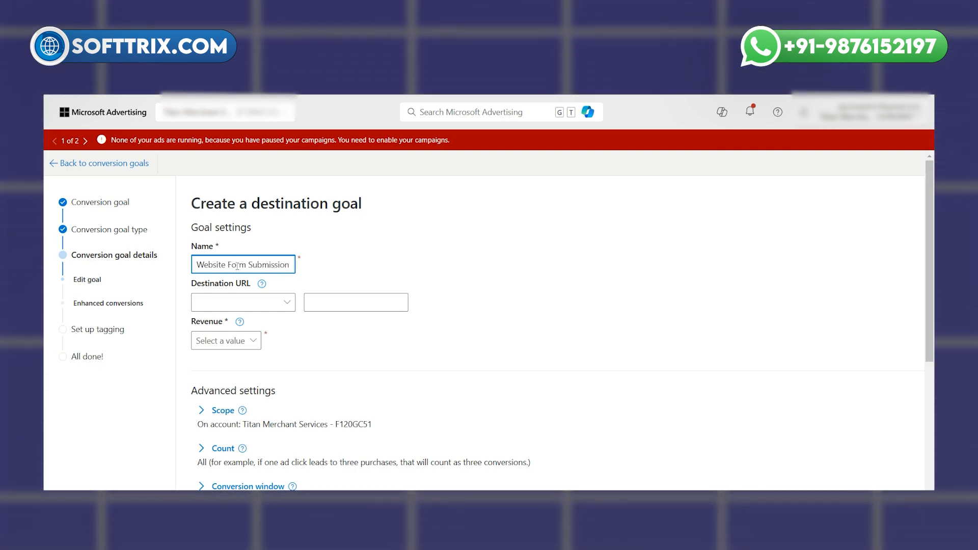
Set the destination URL condition to Contains and paste in the website's /thank-you/ page address
click(248, 305)
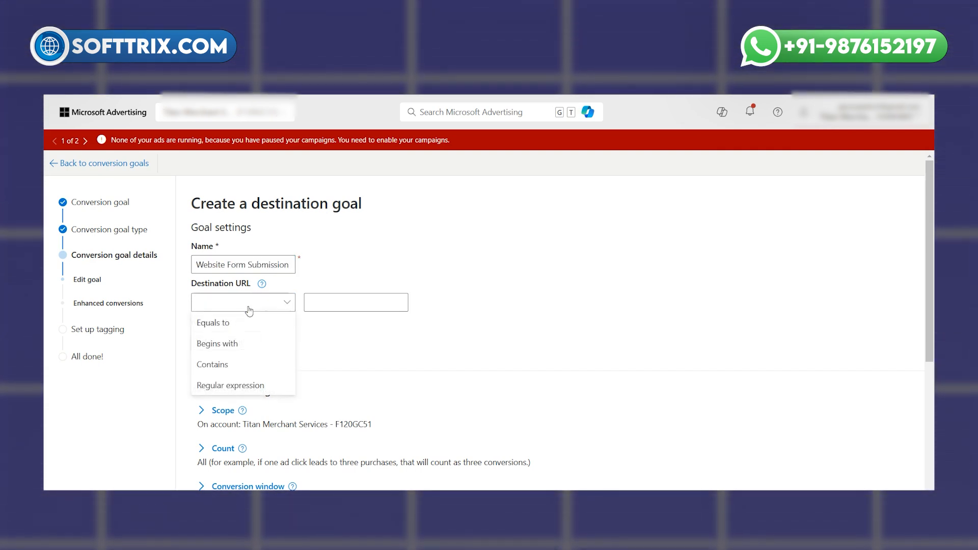
click(227, 363)
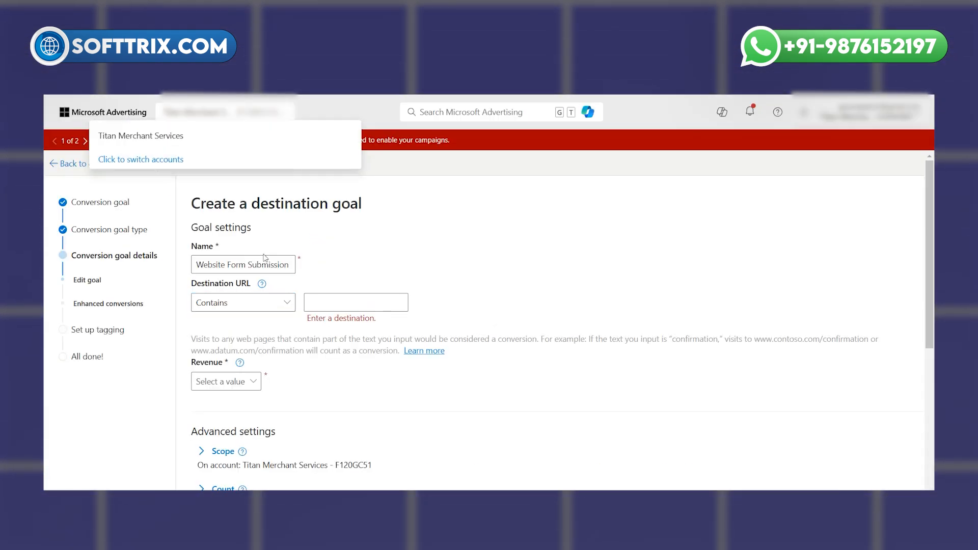
click(350, 302)
text(https://titanmerchantservices.com/thank-you/)
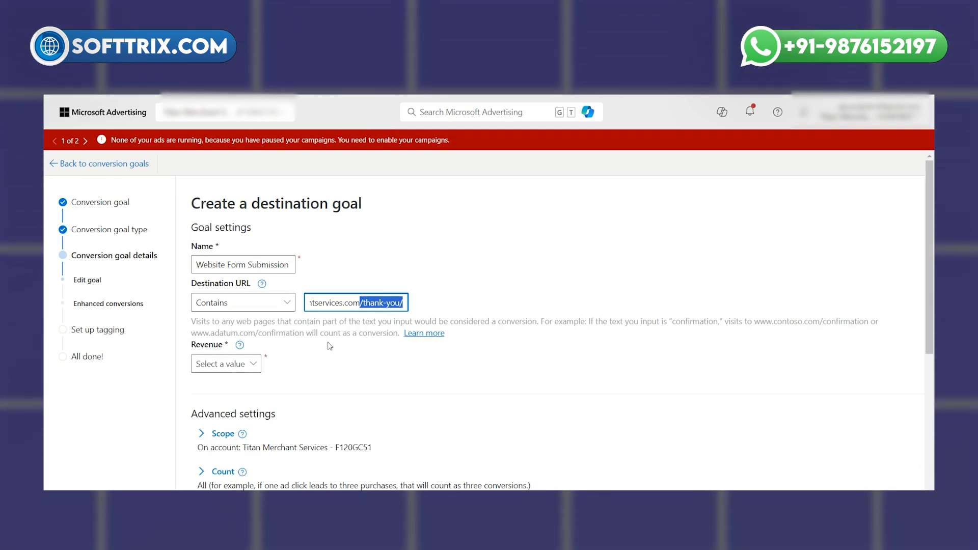
Set the goal's revenue option to "Don't assign a value"
scroll(329, 345, down, 1)
click(244, 310)
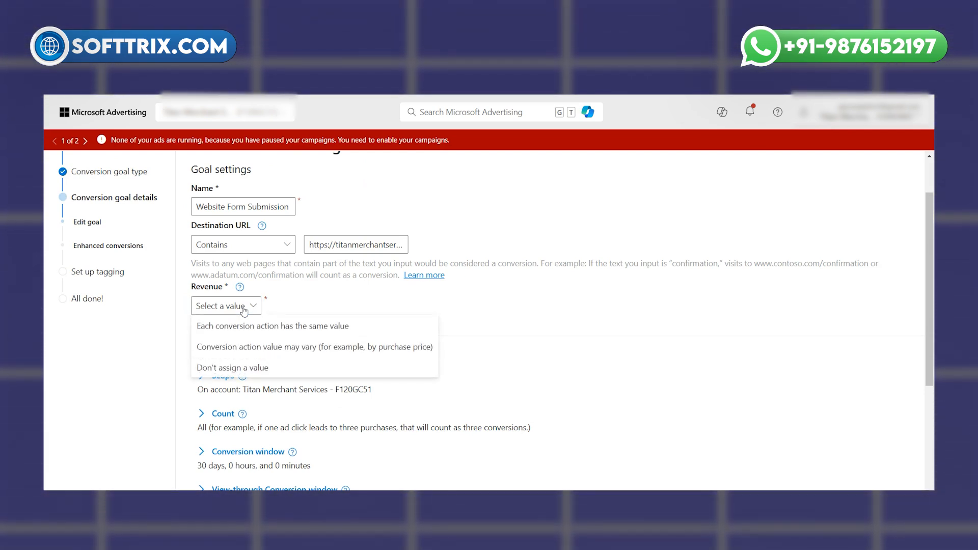
click(250, 369)
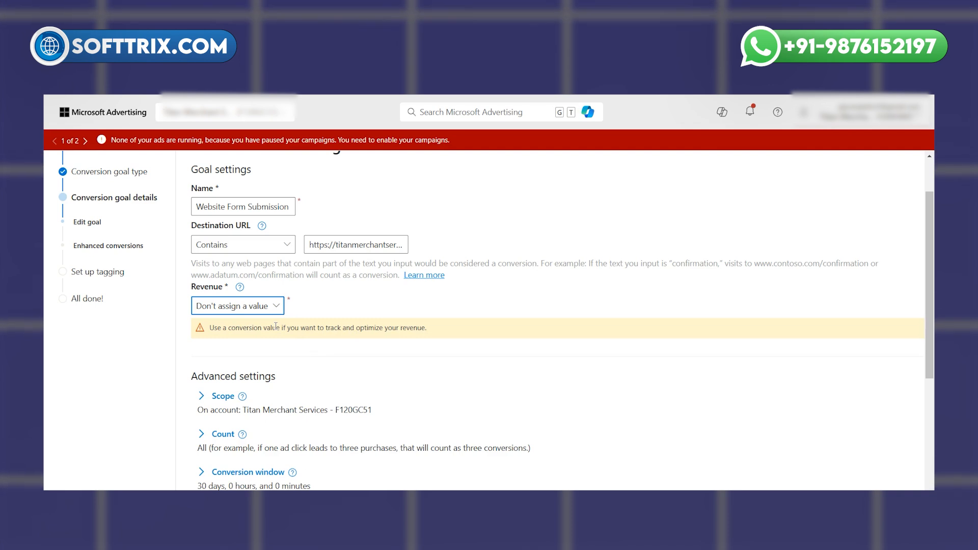
Set the goal's revenue so each conversion action has the same value, 1 US dollar (USD)
scroll(276, 326, down, 3)
scroll(275, 290, up, 2)
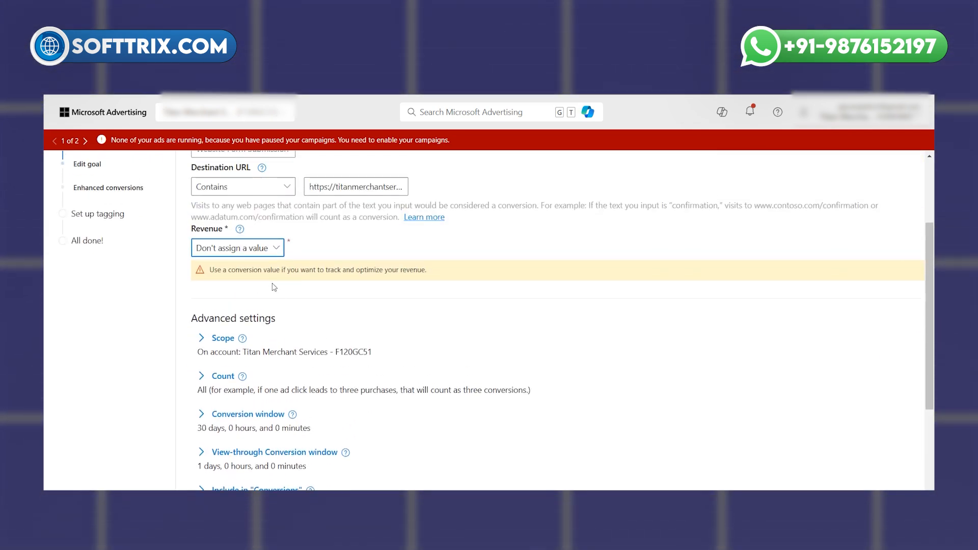
click(267, 267)
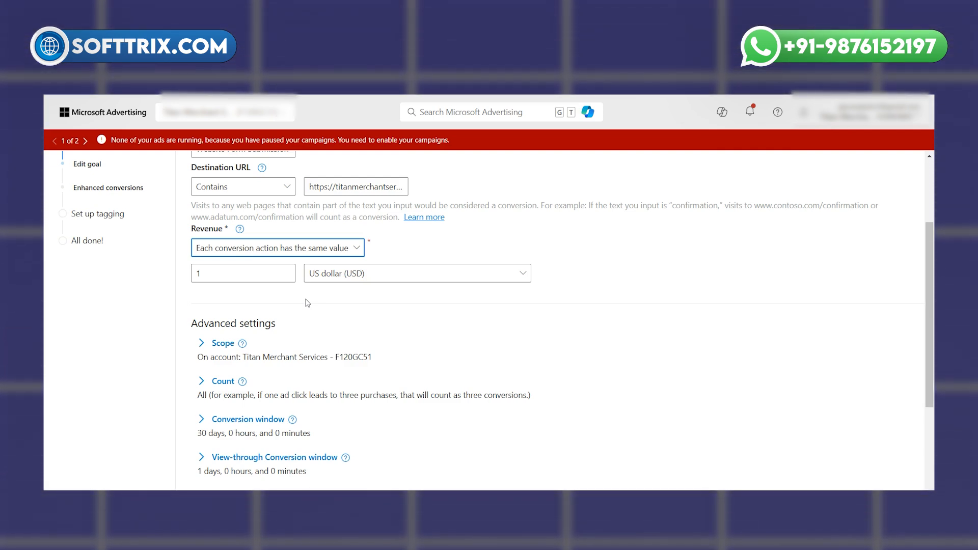
Save the goal settings with the default advanced options, and enable Enhanced conversions, agreeing to the terms of use and privacy policy
scroll(307, 303, down, 1)
scroll(307, 303, down, 1)
scroll(307, 303, down, 2)
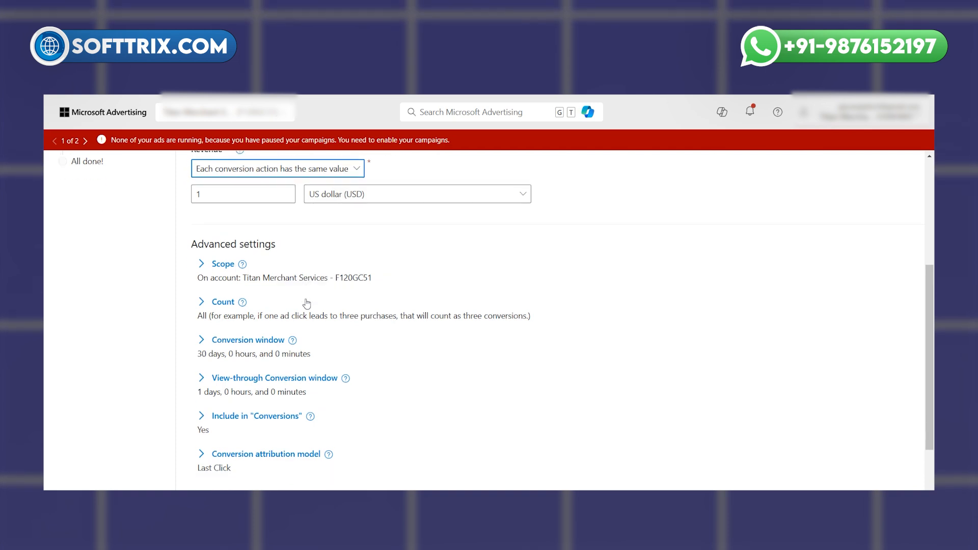
click(271, 463)
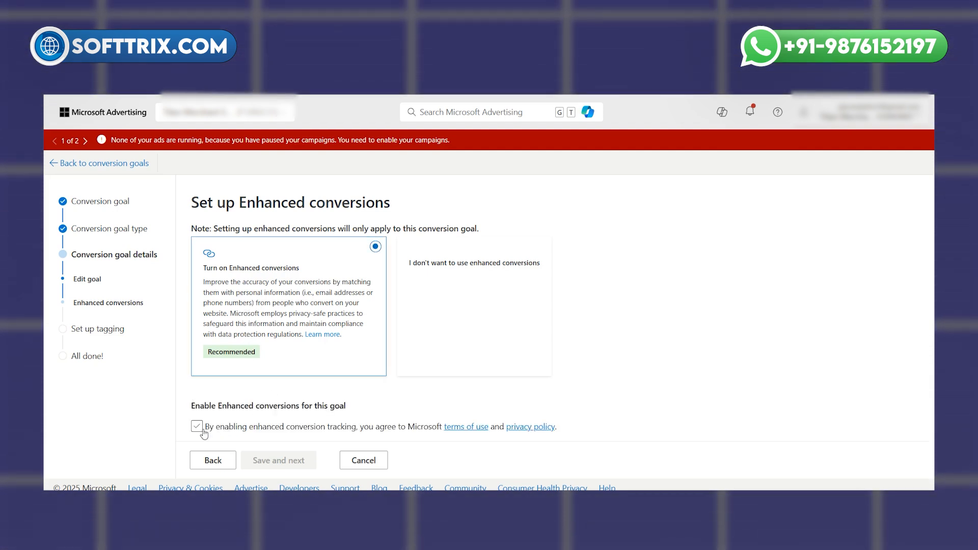
click(202, 431)
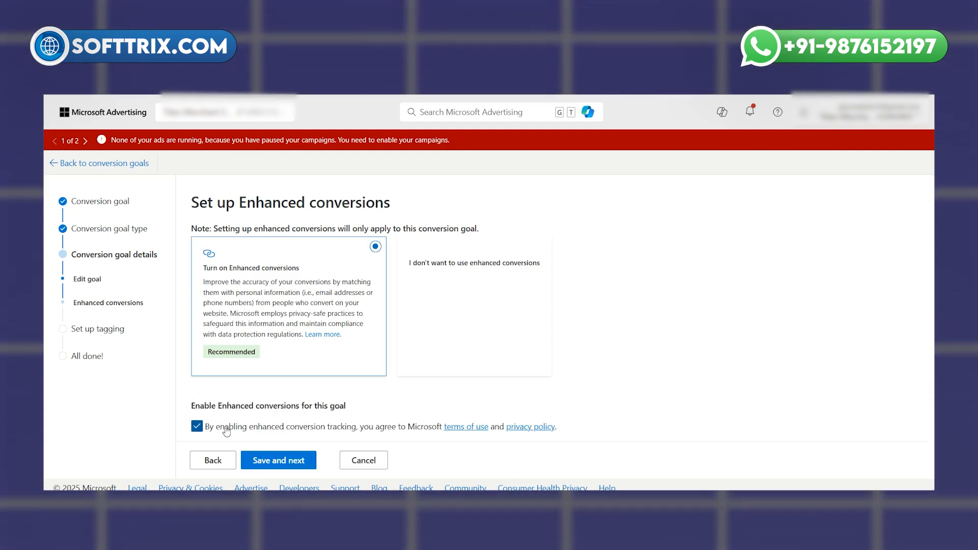
click(281, 464)
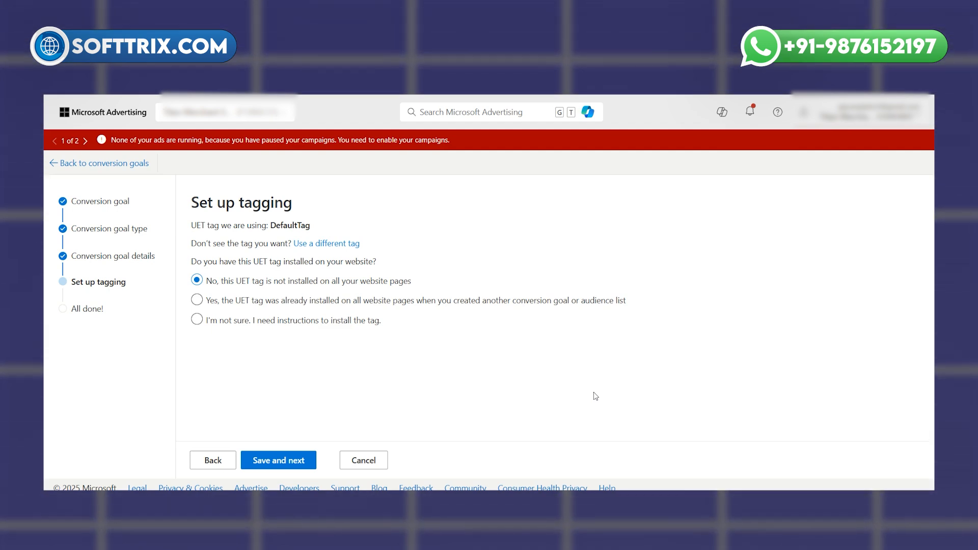
Check the website's thank-you page, mark the UET tag as already installed on all website pages, and save the tagging setup
click(164, 116)
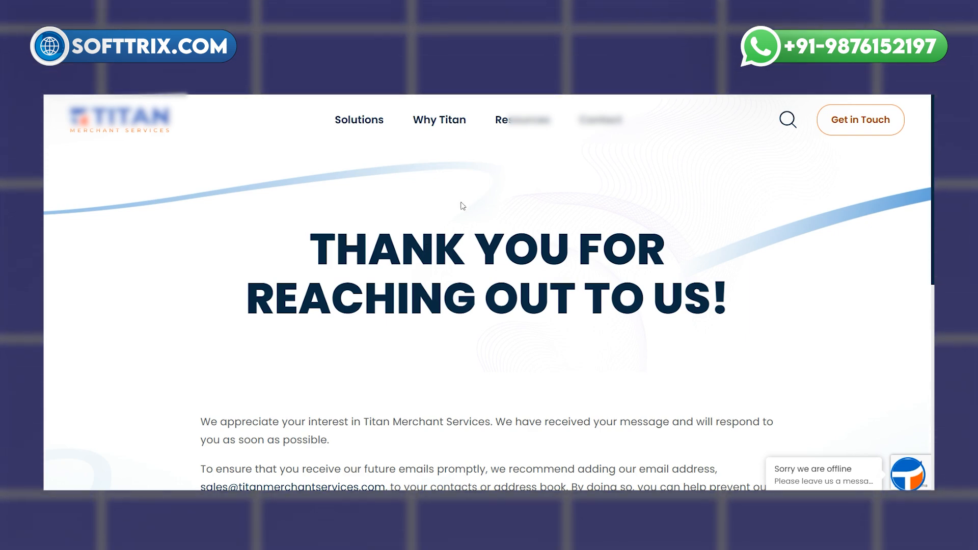
click(745, 66)
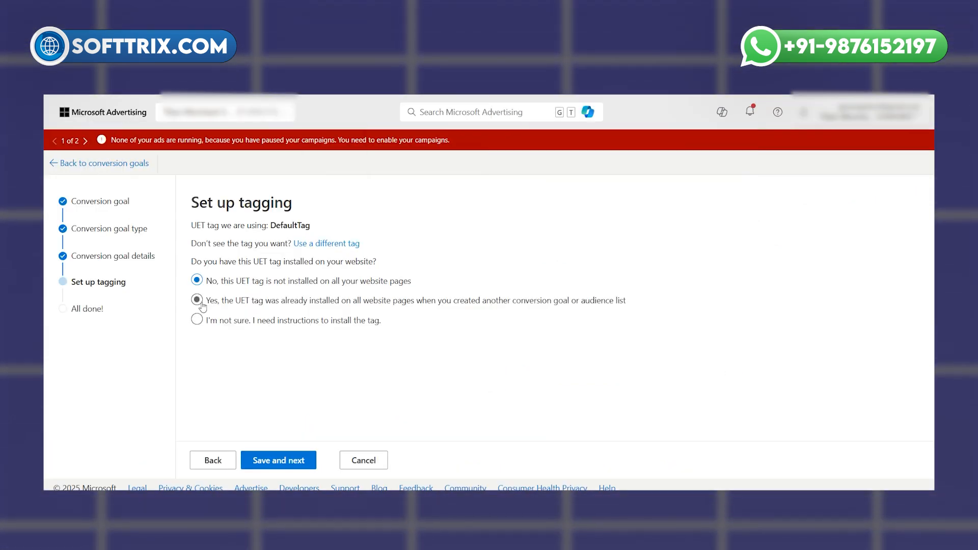
click(197, 300)
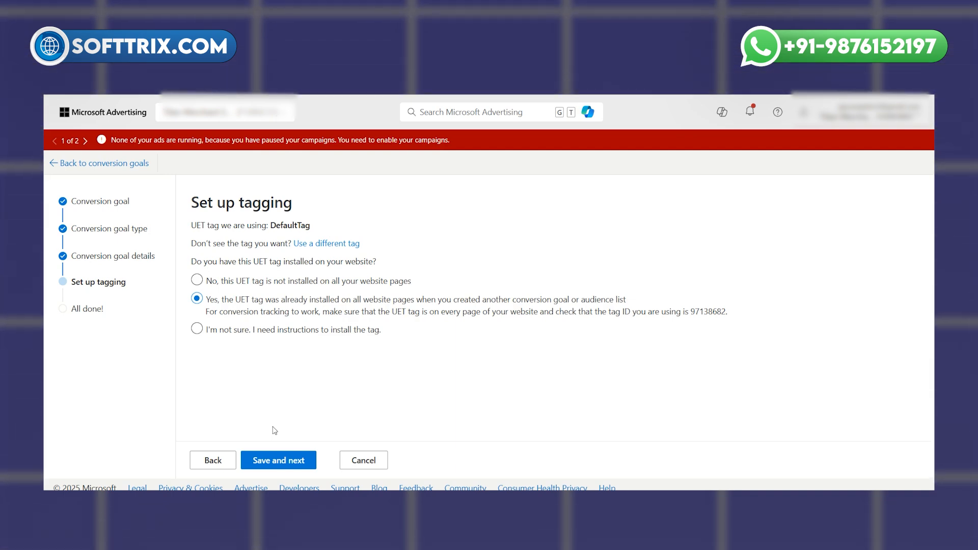
click(275, 461)
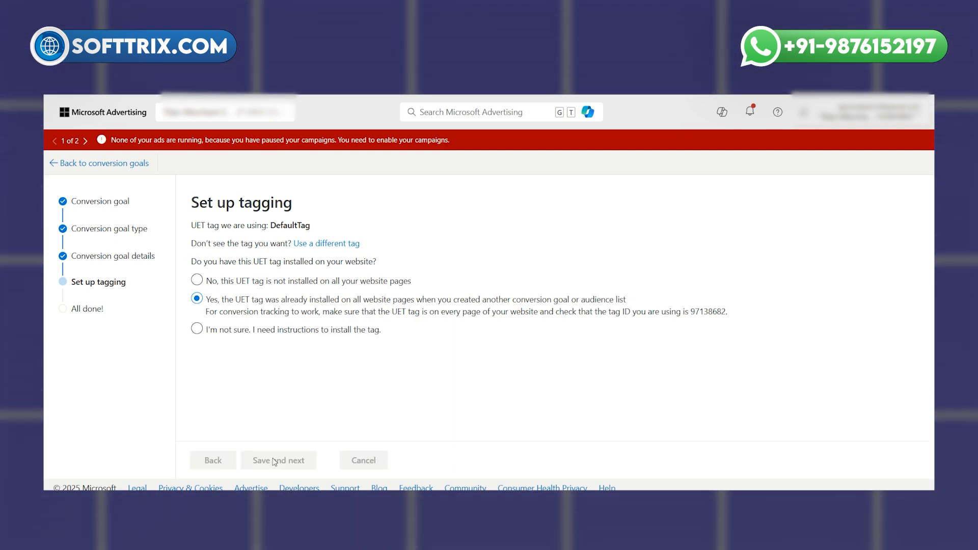
Review the enhanced conversions instructions, select the whole script snippet, and complete the goal setup
scroll(302, 396, down, 5)
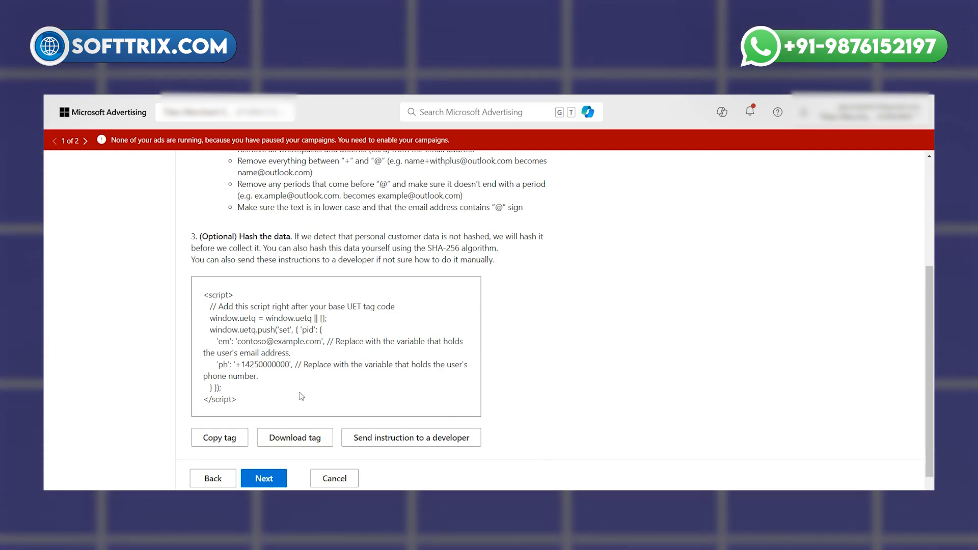
triple_click(266, 350)
drag(237, 400, 204, 295)
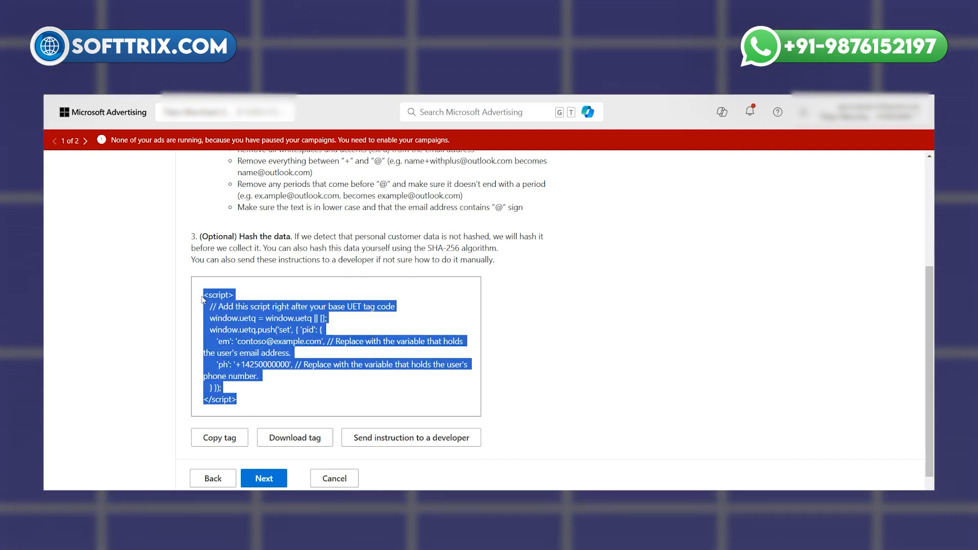
scroll(285, 298, down, 1)
scroll(285, 298, up, 3)
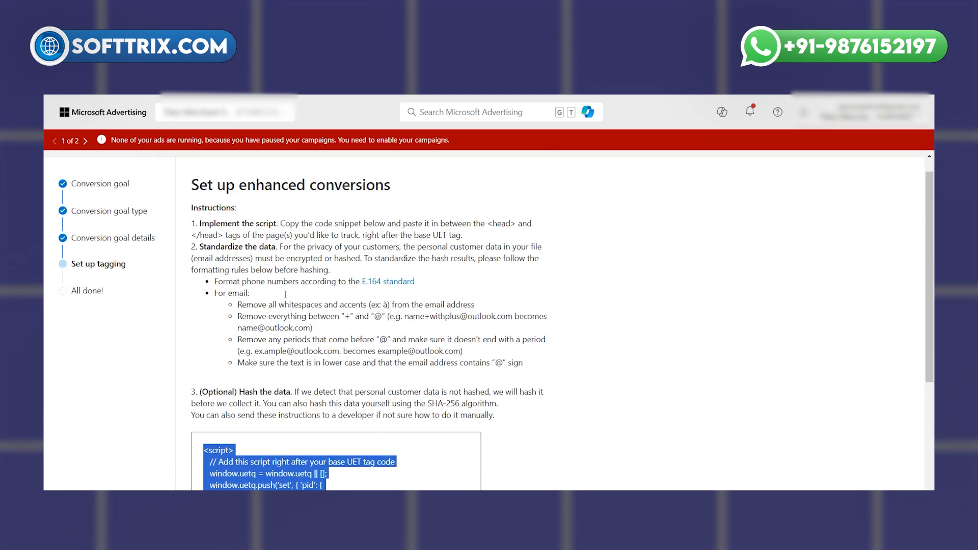
scroll(285, 298, down, 5)
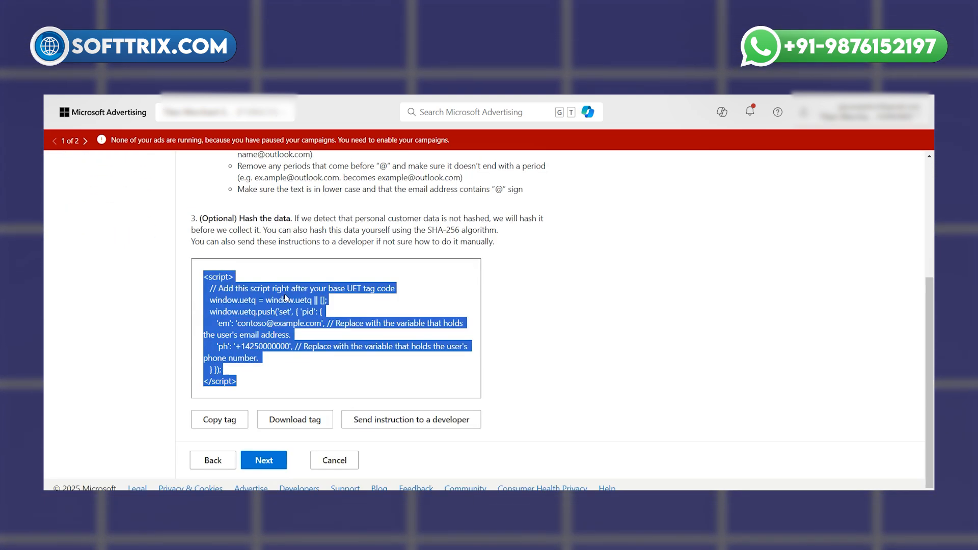
click(264, 458)
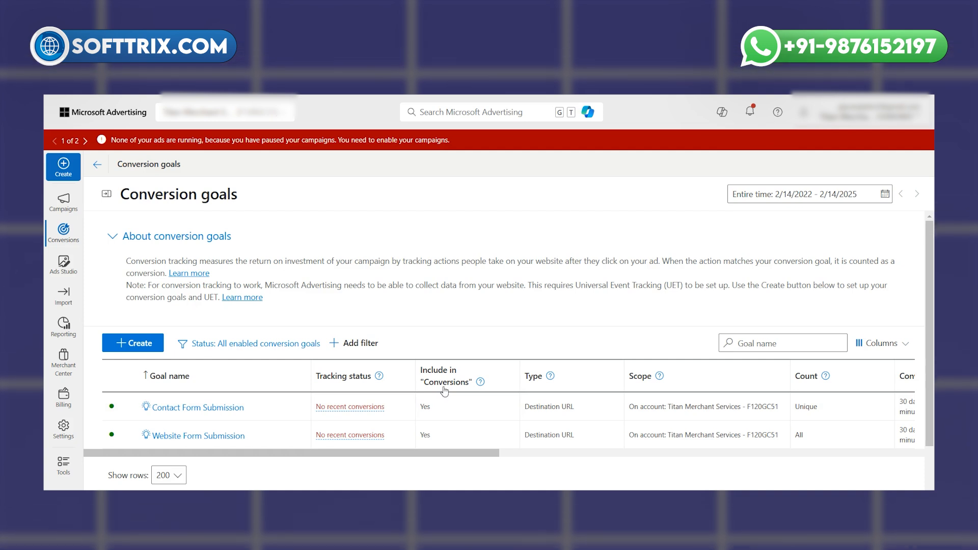
Review the DefaultTag entry in the UET tag list and its event details, and return to the list of all tags
mouse_move(64, 231)
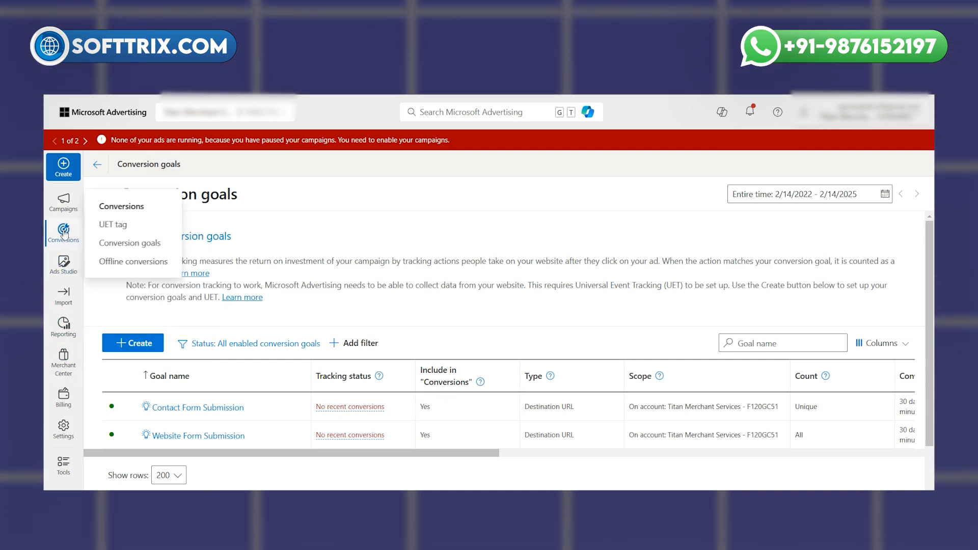
click(103, 227)
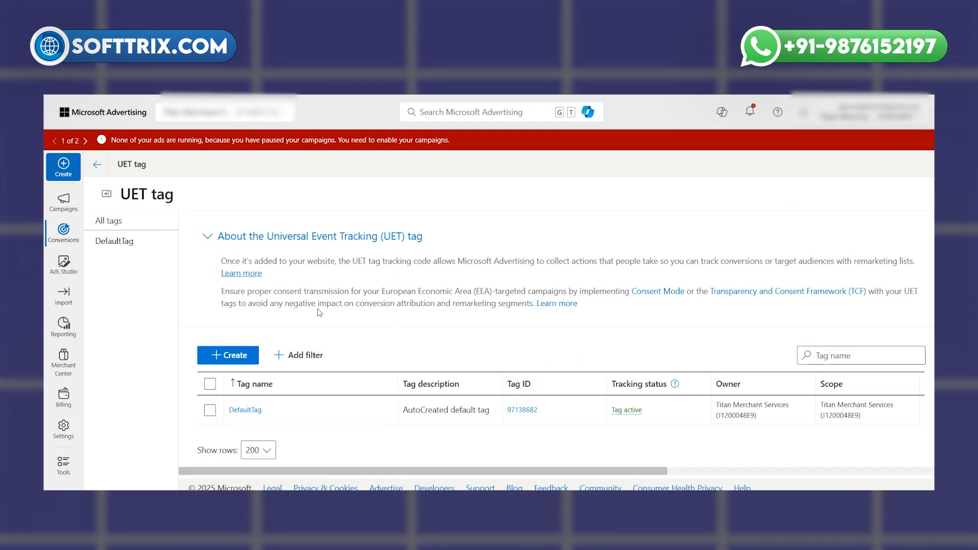
drag(423, 431, 544, 437)
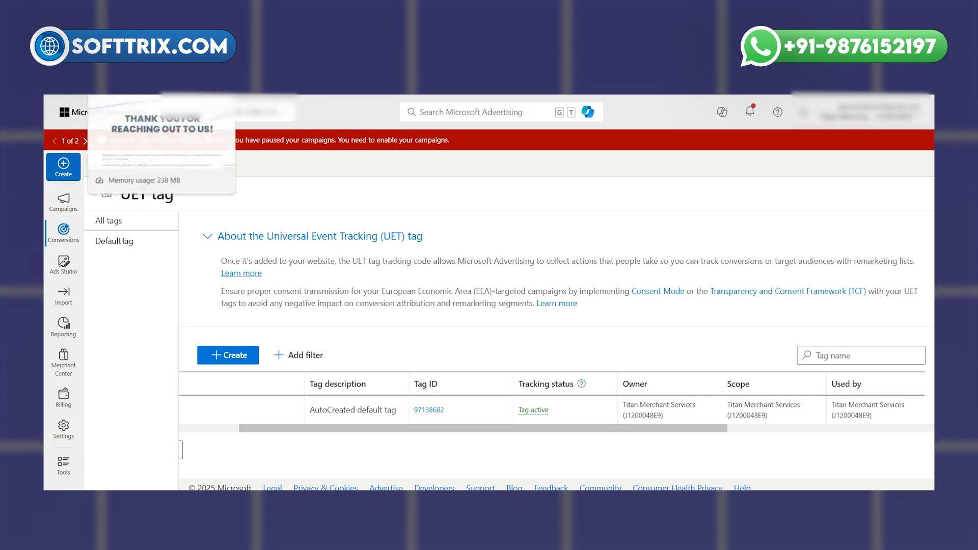
click(133, 35)
click(744, 59)
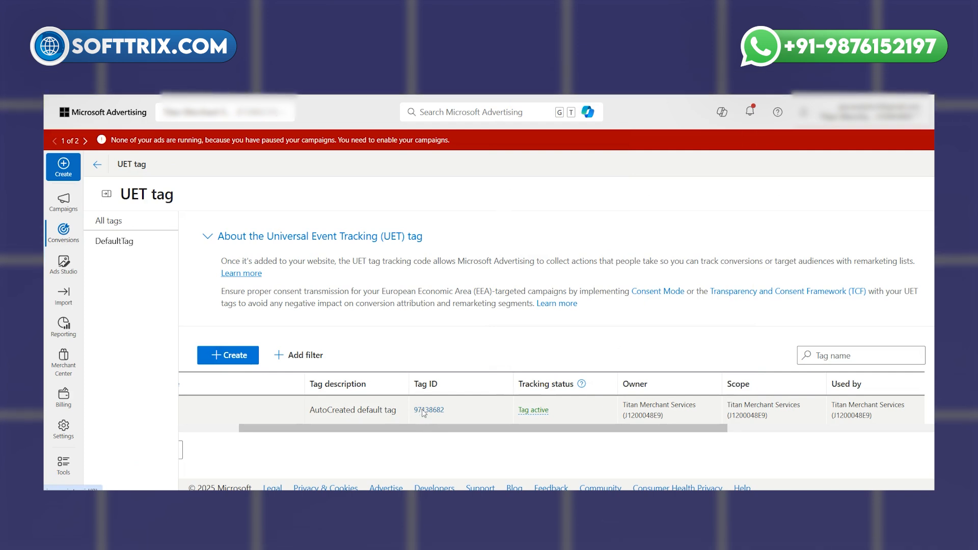
click(422, 411)
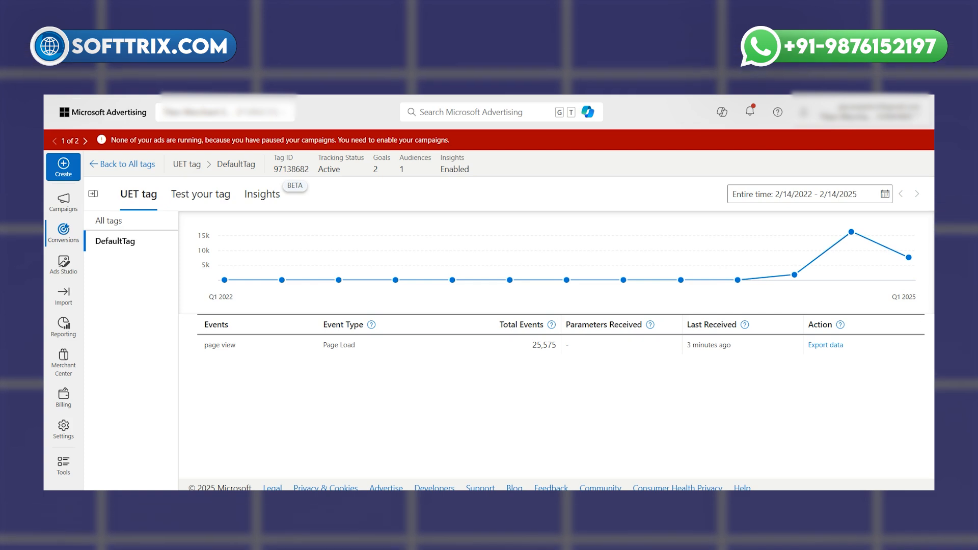
click(104, 220)
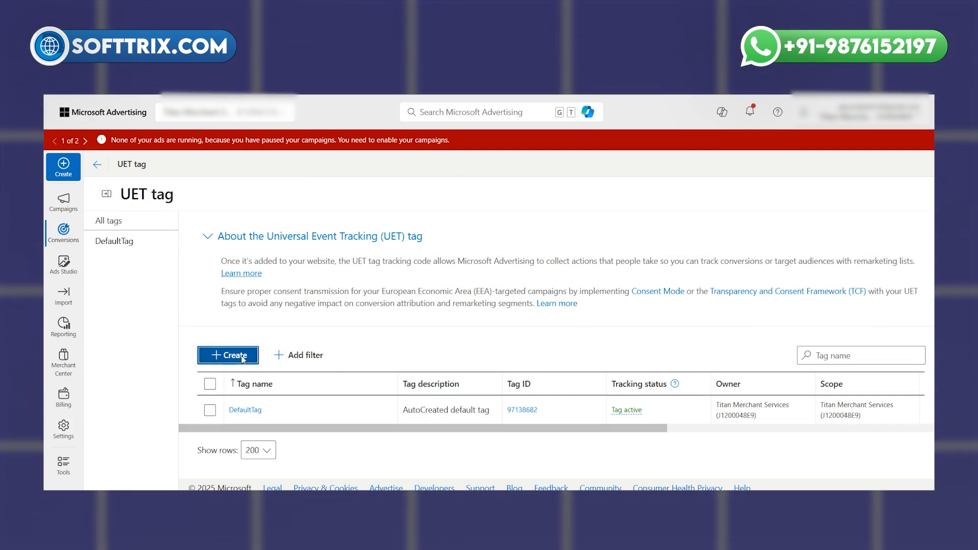
Create a UET tag named Test with the description "test" and Microsoft Clarity enabled, and save it
click(242, 358)
click(246, 246)
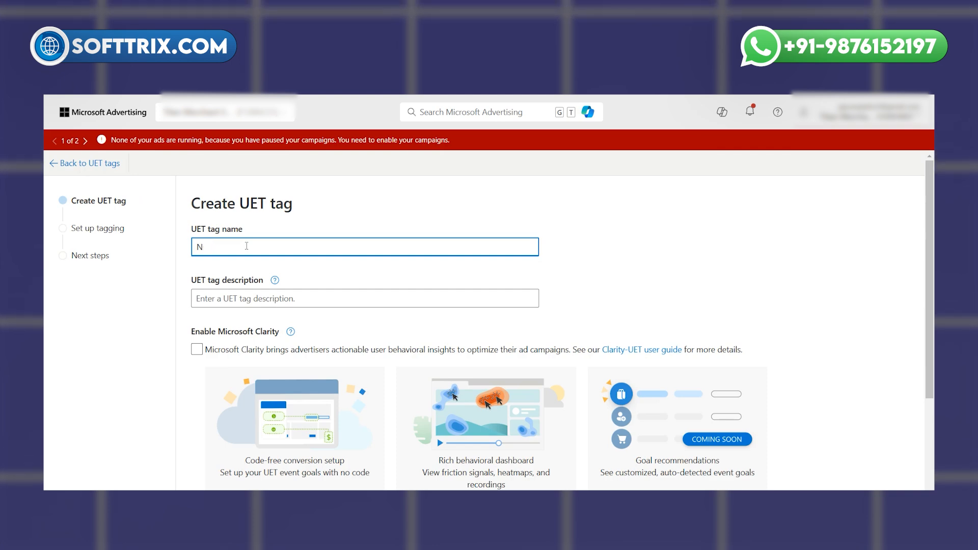
text(N)
key(BackSpace)
scroll(252, 260, down, 2)
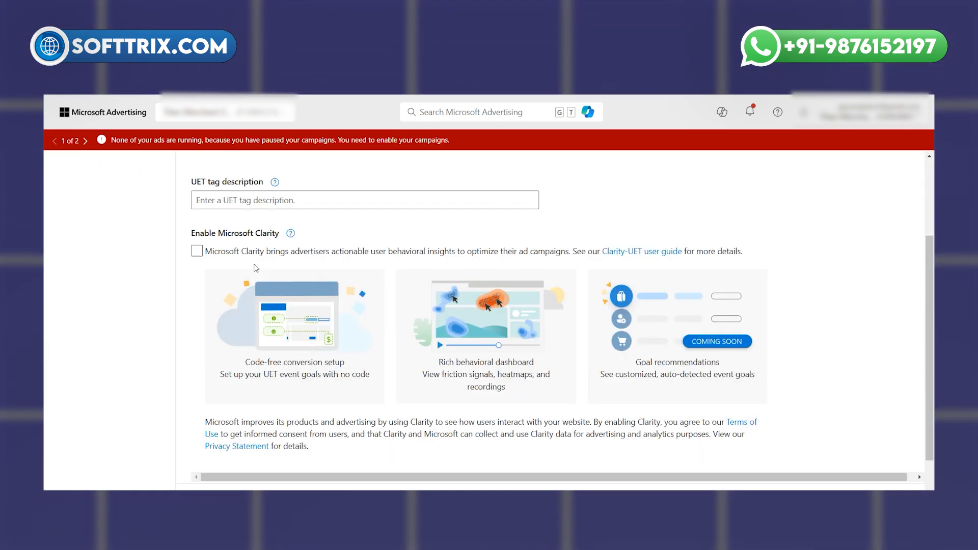
scroll(255, 269, up, 1)
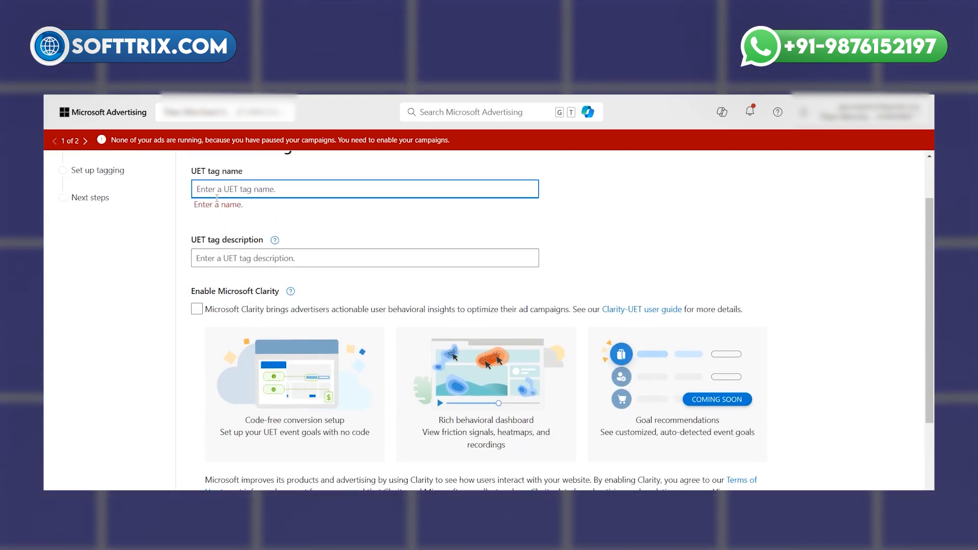
text(Test)
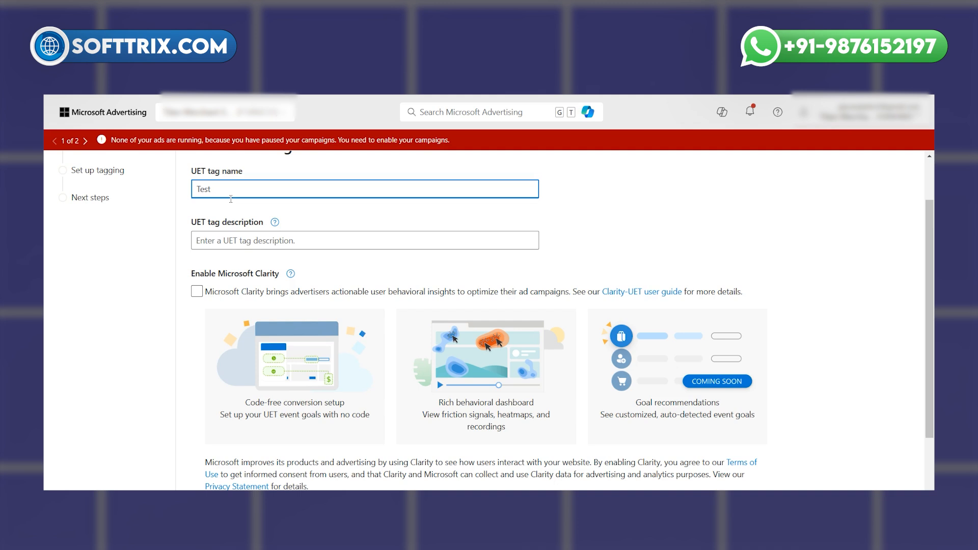
click(227, 240)
text(test)
scroll(260, 336, down, 1)
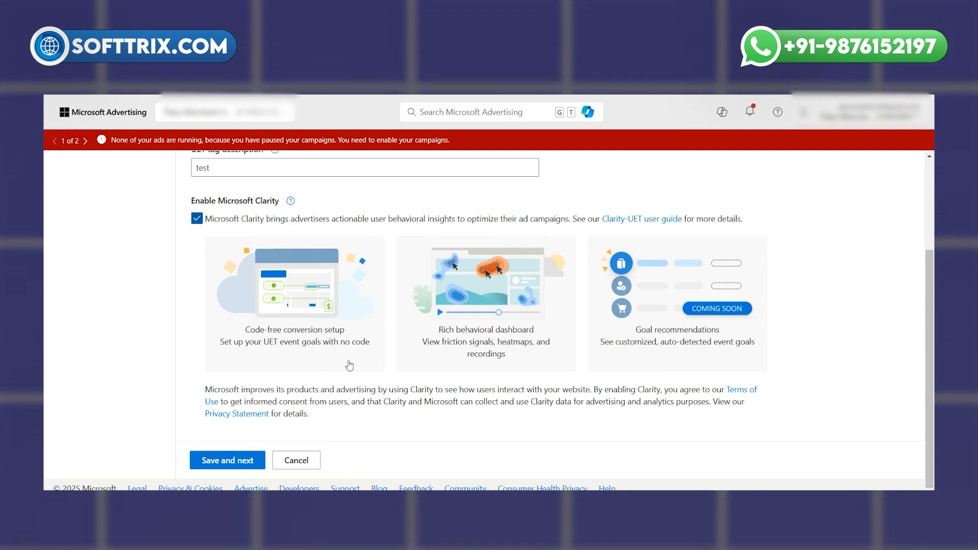
click(236, 460)
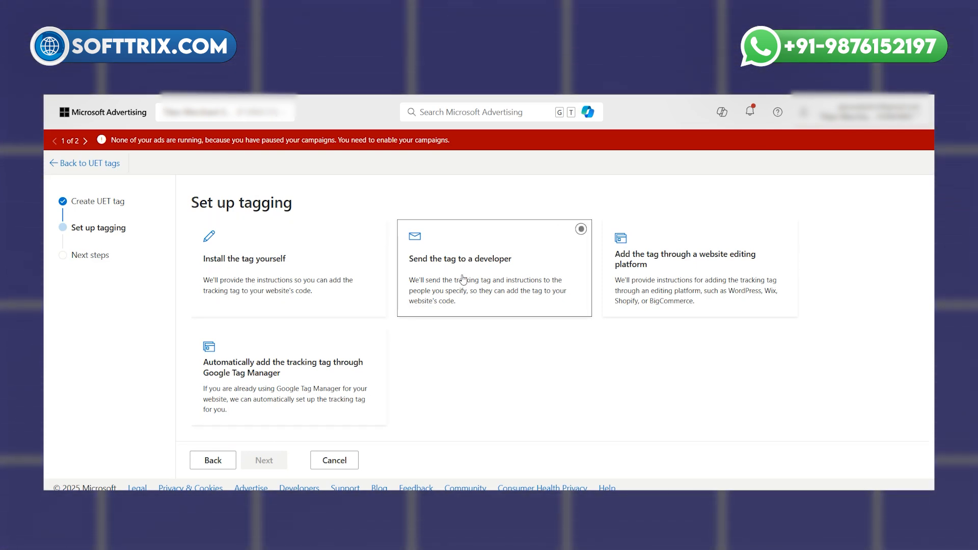
Choose to install the Test tag yourself and open the manual tagging instructions
click(689, 285)
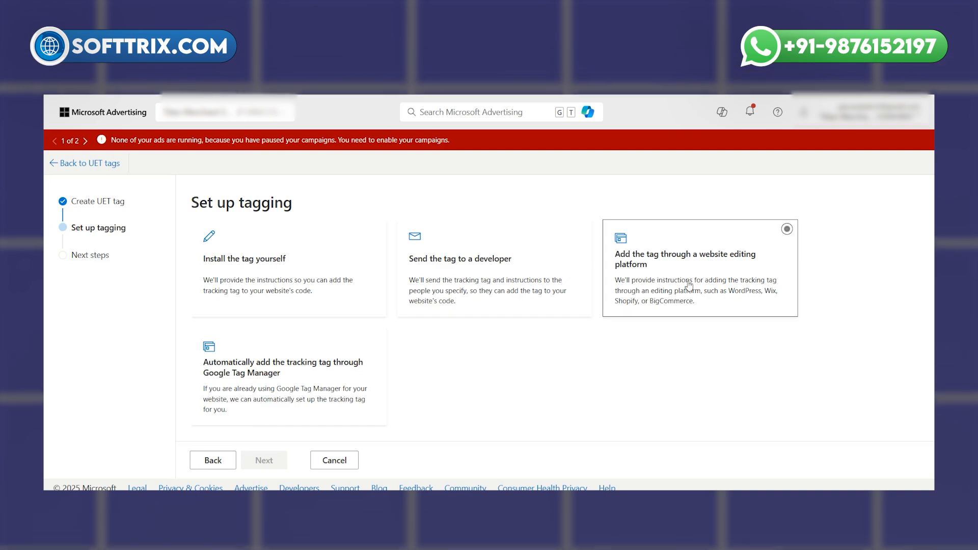
click(255, 283)
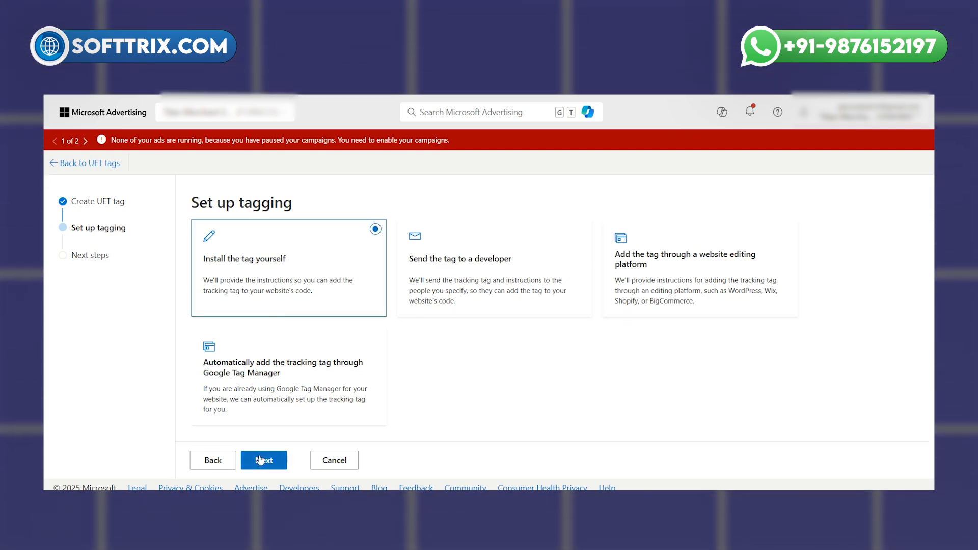
click(260, 460)
Examine the tag's script snippet and the instruction to paste it between the head tags of every page, checking the website's thank-you page
scroll(282, 405, down, 4)
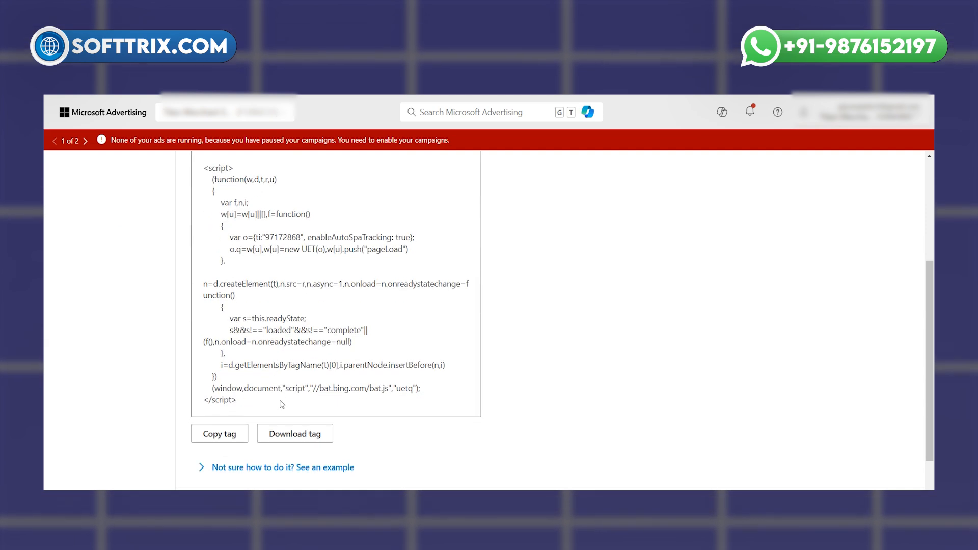
drag(281, 404, 251, 269)
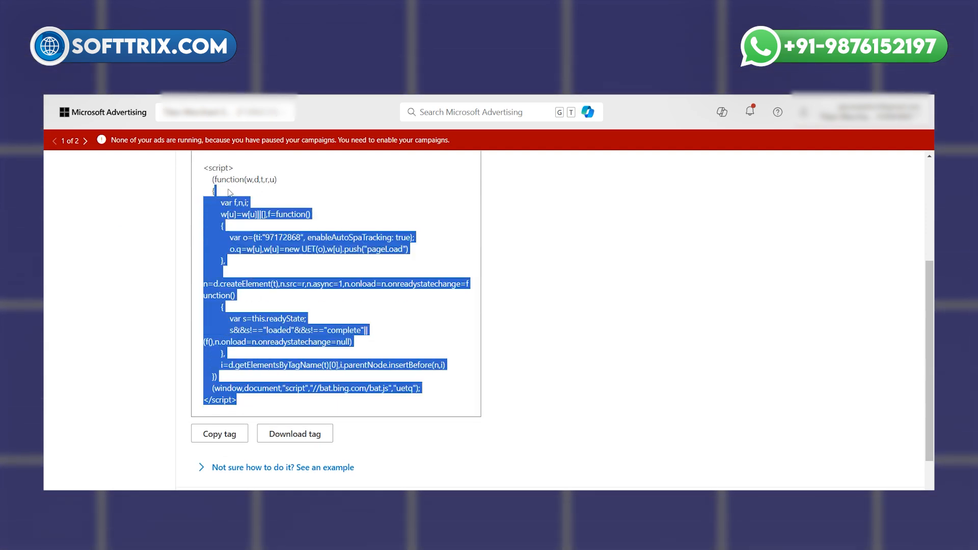
drag(229, 192, 211, 180)
scroll(269, 316, up, 2)
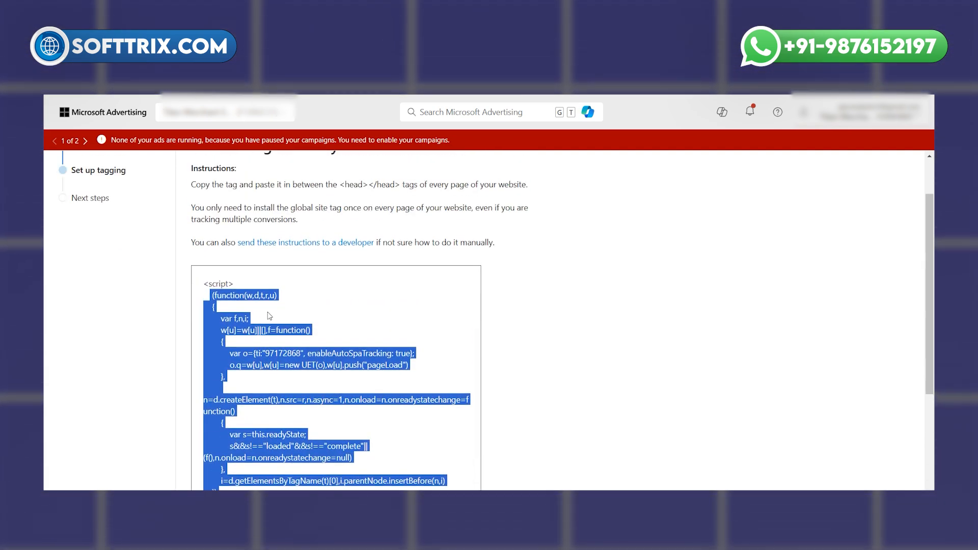
scroll(269, 315, up, 1)
drag(191, 243, 528, 243)
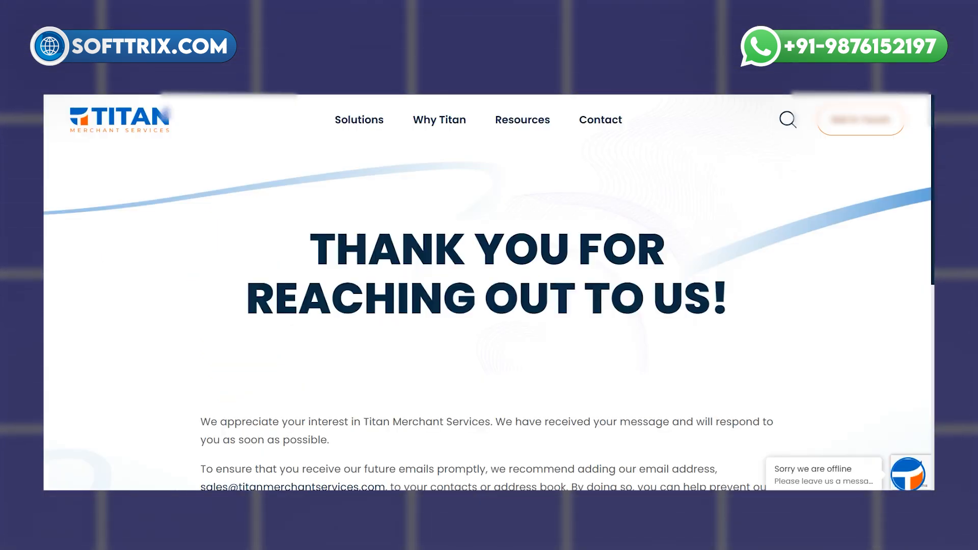
click(742, 77)
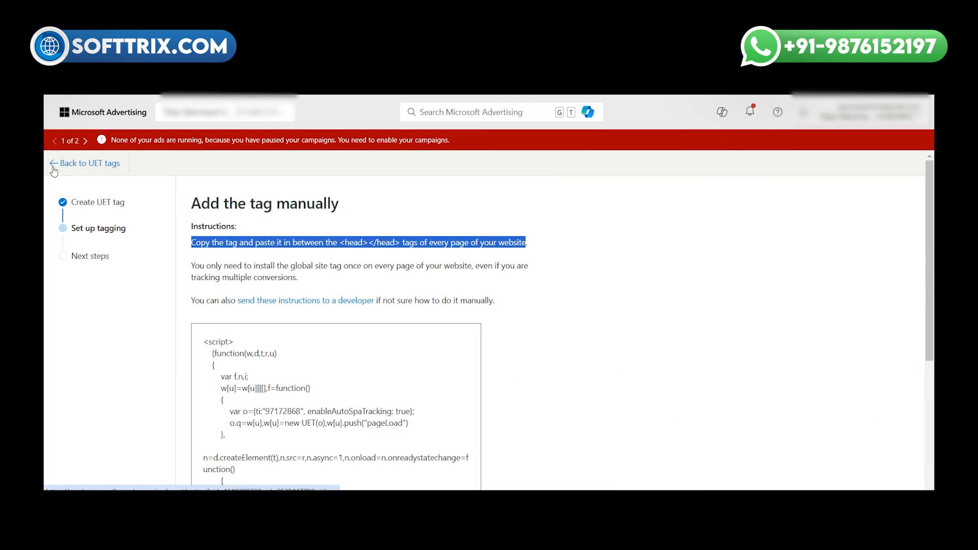
Return to the UET tag list and delete the Test tag
click(53, 169)
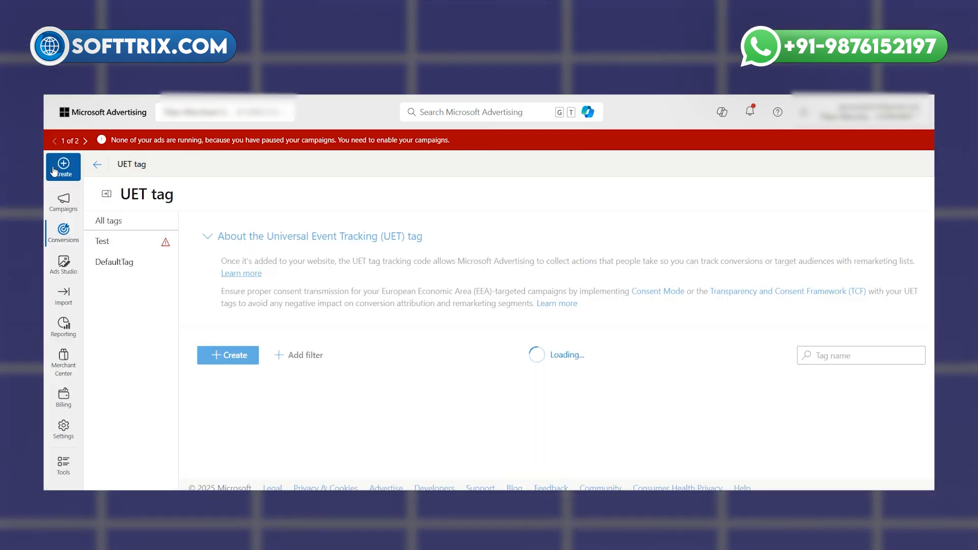
click(210, 438)
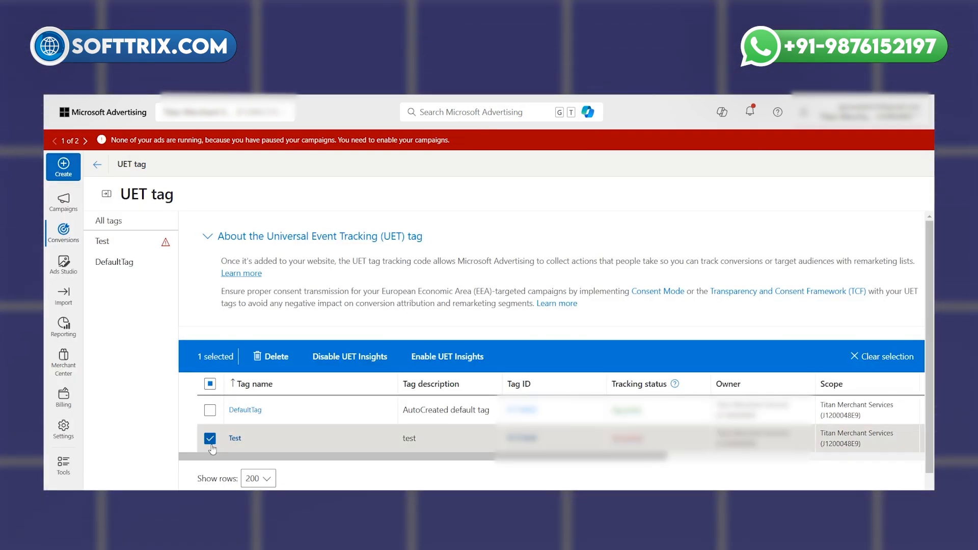
click(270, 356)
key(Return)
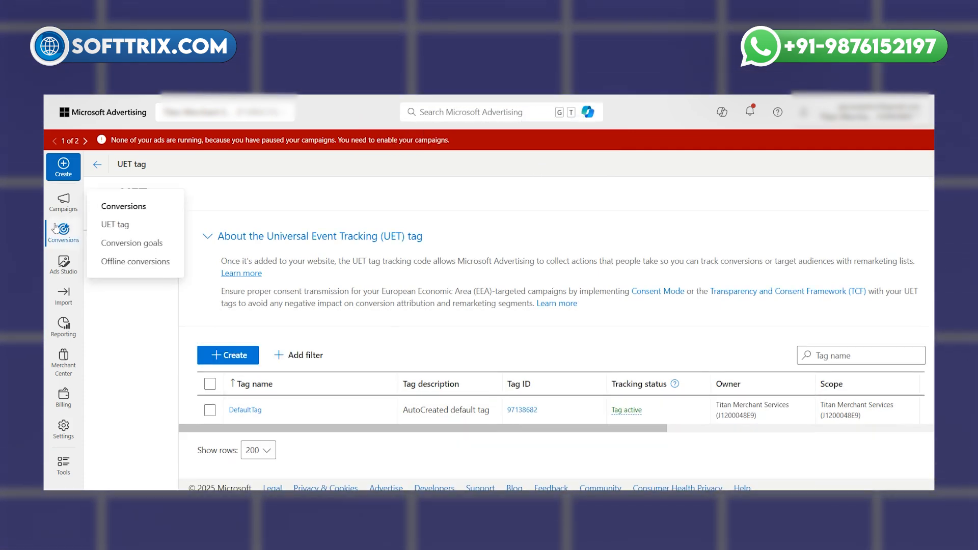
Look over the account's campaigns list and reopen the UET tag page
mouse_move(60, 210)
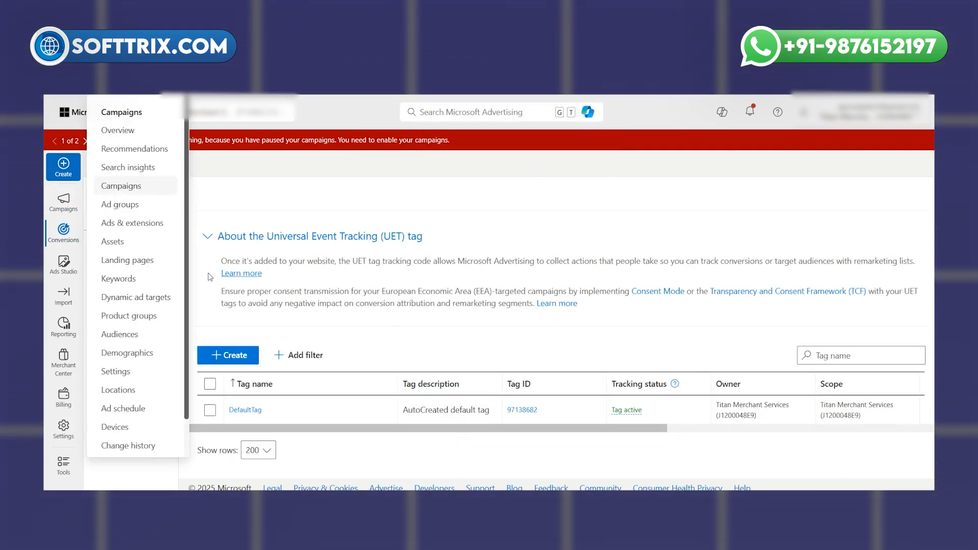
scroll(312, 361, down, 1)
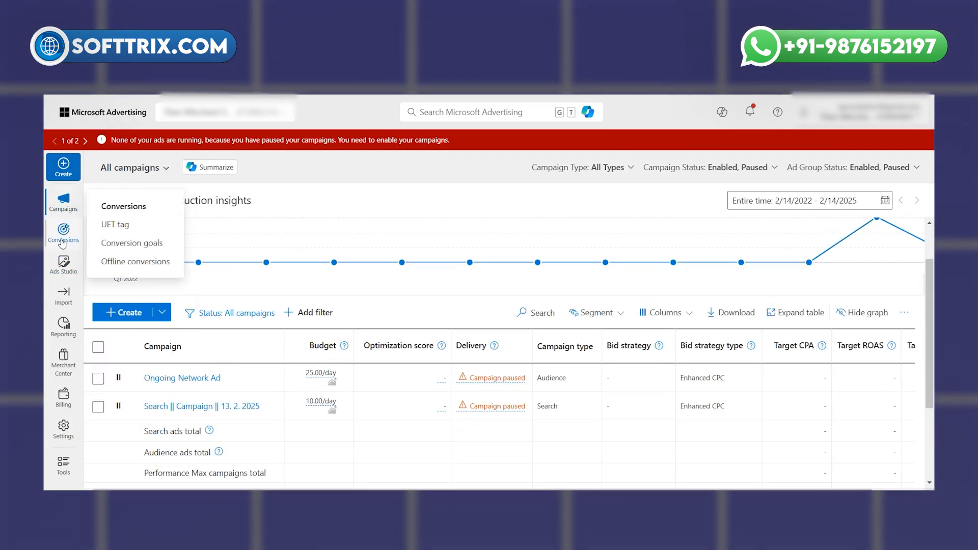
click(111, 230)
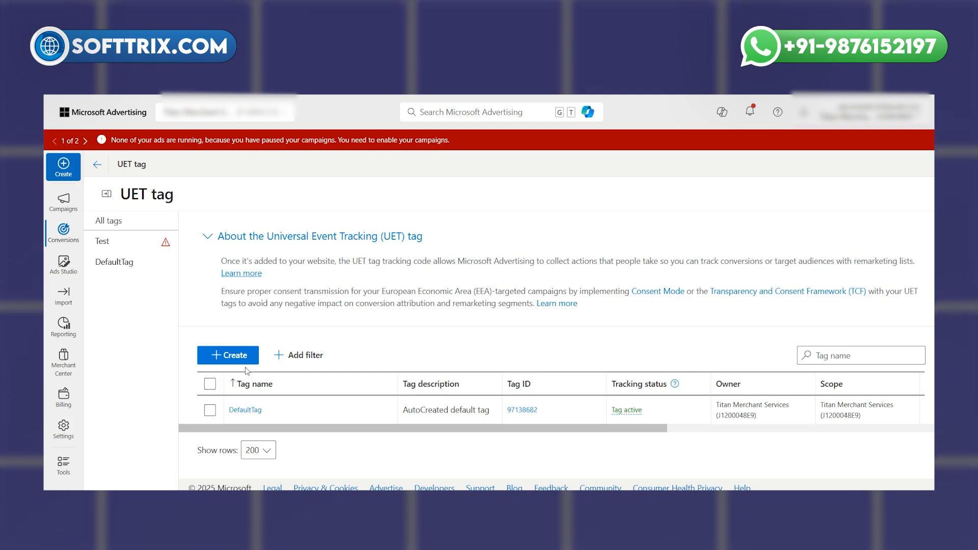
Open the conversion goals and examine the Contact Form Submission and Website Form Submission entries
mouse_move(64, 232)
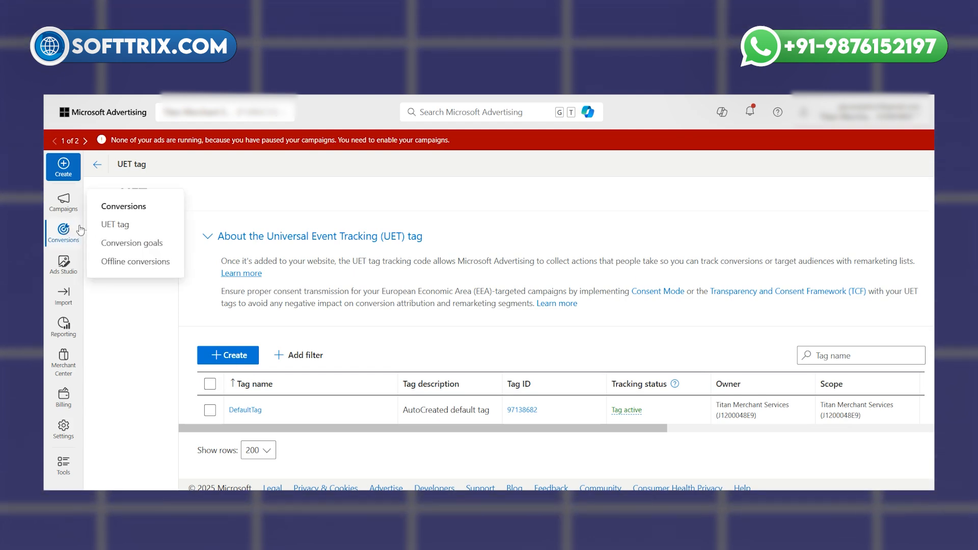
click(114, 243)
scroll(222, 388, down, 1)
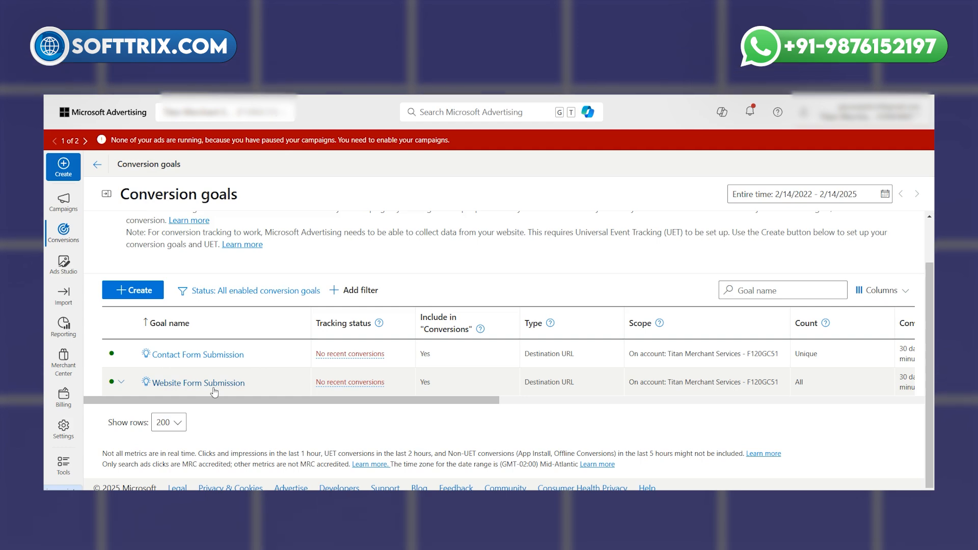
click(125, 413)
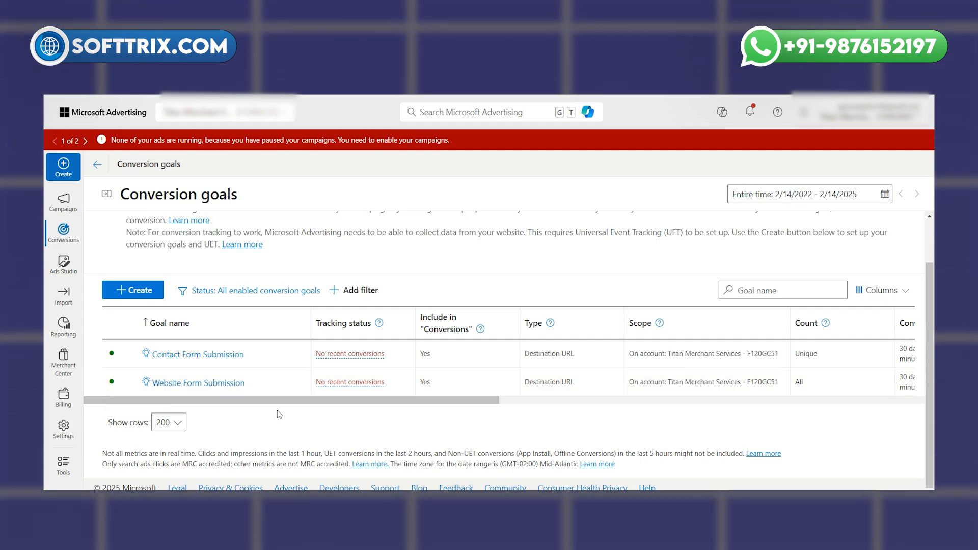